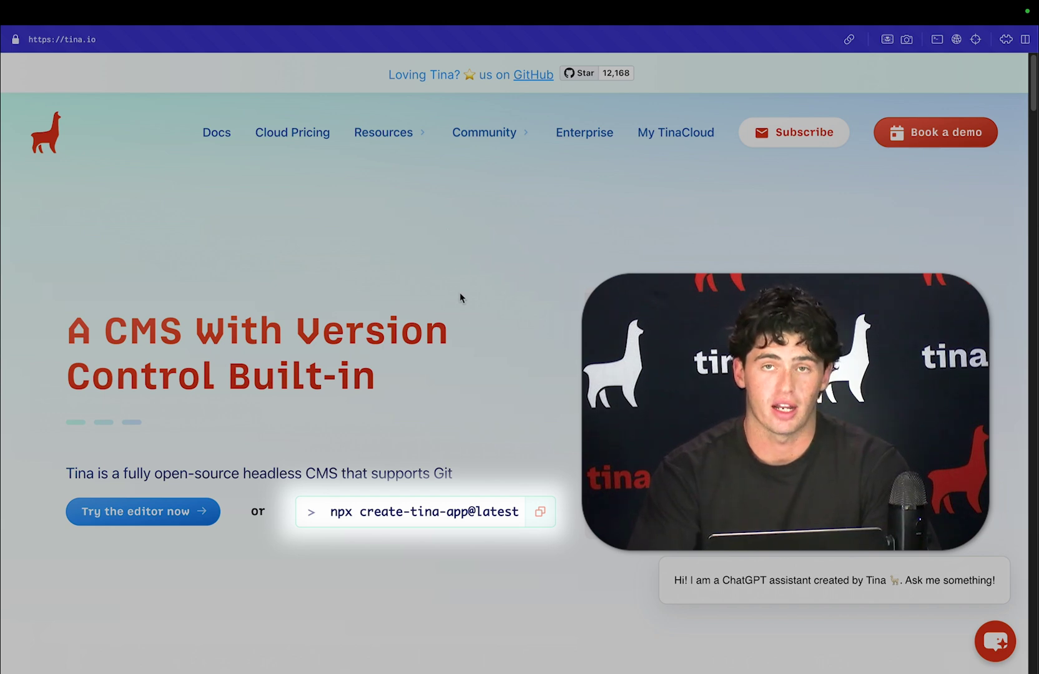
- Copy the 'npx create-tina-app@latest' command from tina.io and switch to the Terminal
{"action": "left_click", "coordinate": [434, 520]}
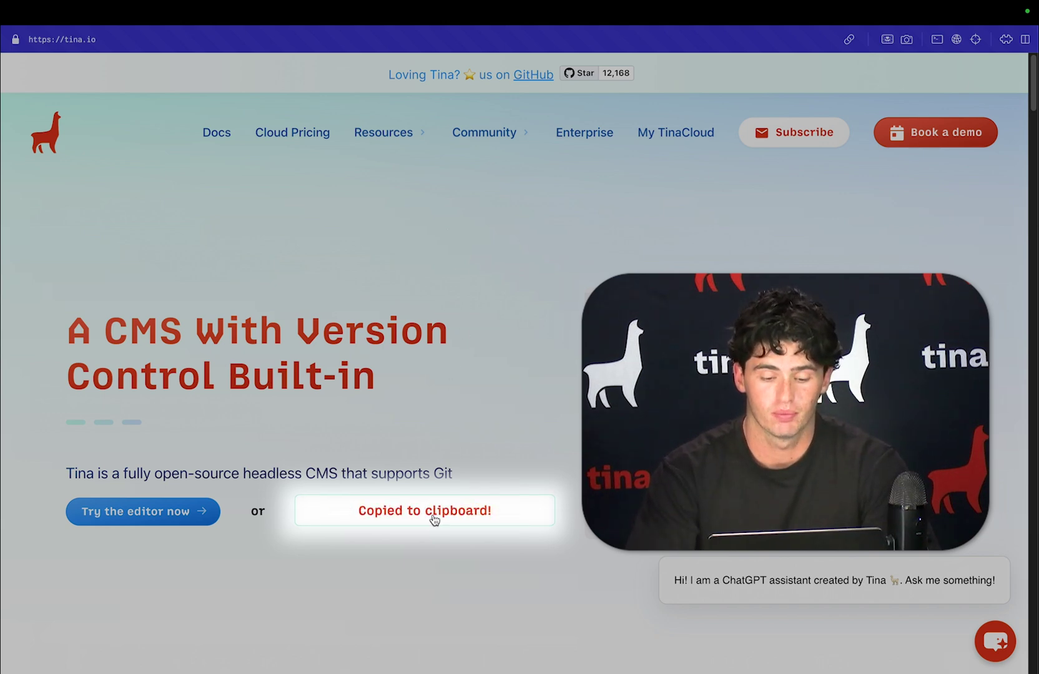
{"action": "key", "text": "ctrl+Left"}
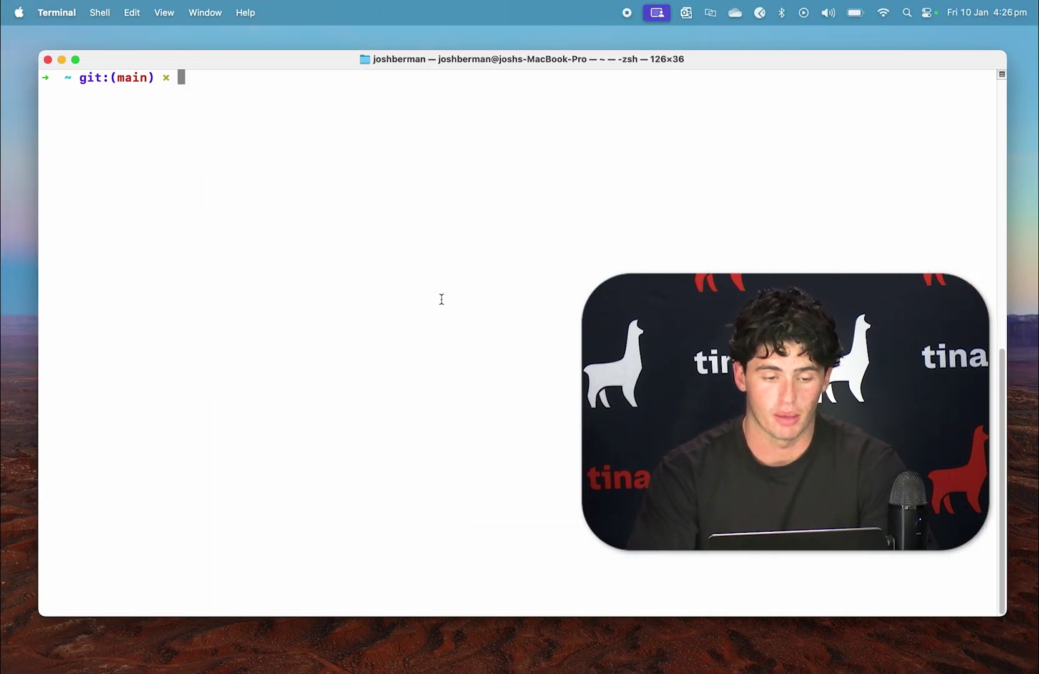
- Run 'npx create-tina-app@latest' with npm, project name joshs-site and the NextJS starter
{"action": "key", "text": "super+v"}
{"action": "key", "text": "Return"}
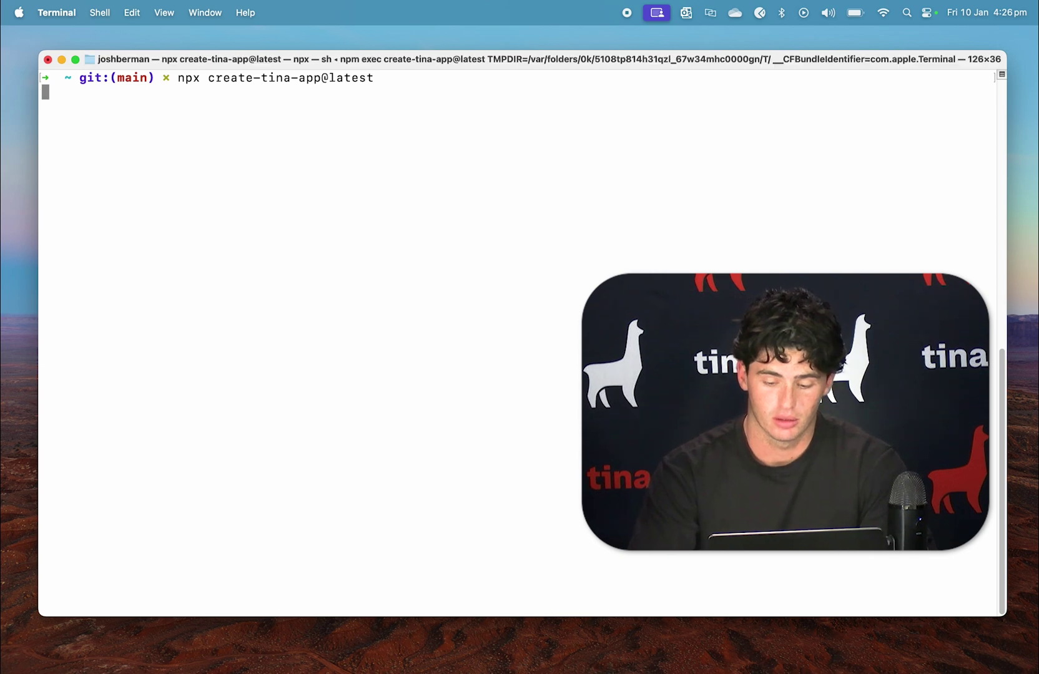
{"action": "key", "text": "super+equal"}
{"action": "key", "text": "super+equal"}
{"action": "key", "text": "super+equal"}
{"action": "key", "text": "super+equal"}
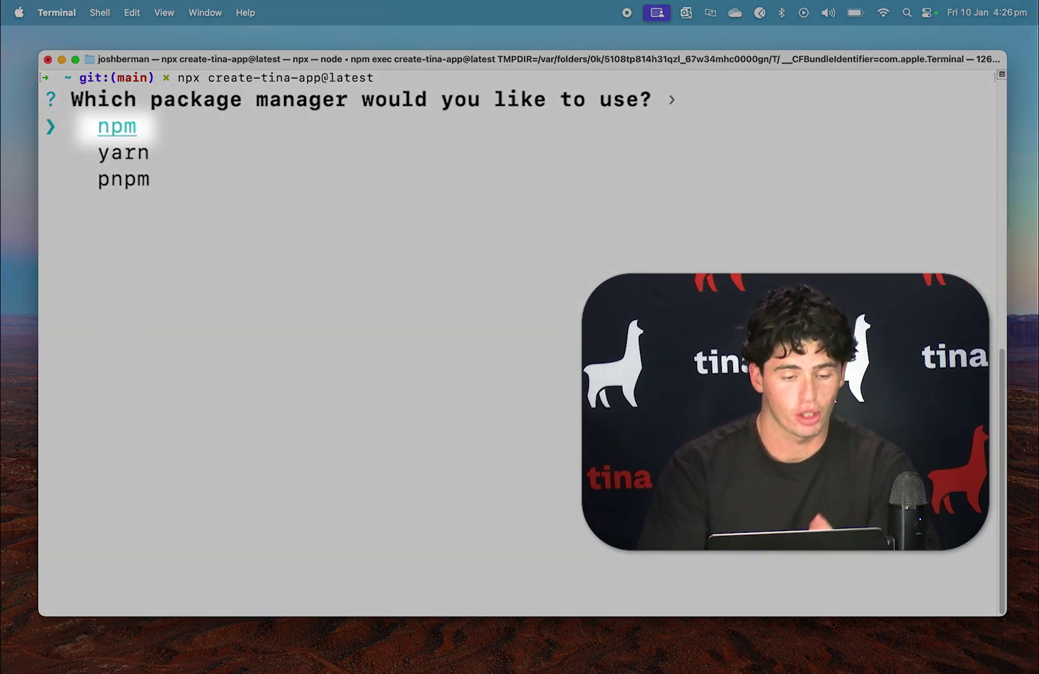
{"action": "key", "text": "Return"}
{"action": "key", "text": "super+0"}
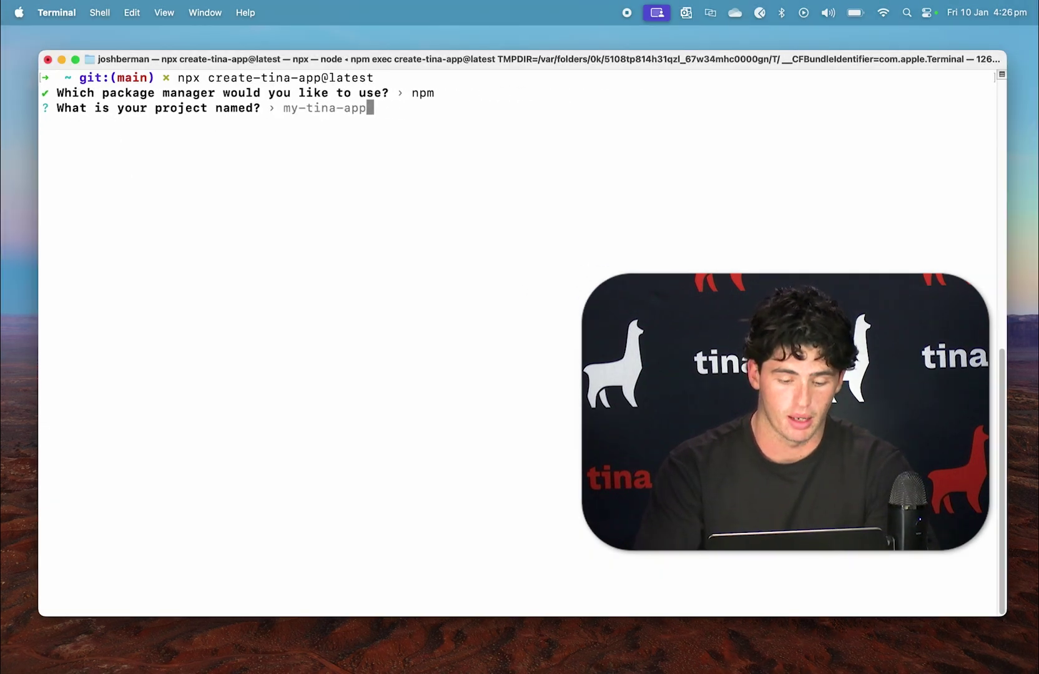
{"action": "type", "text": "joshs-site"}
{"action": "key", "text": "Return"}
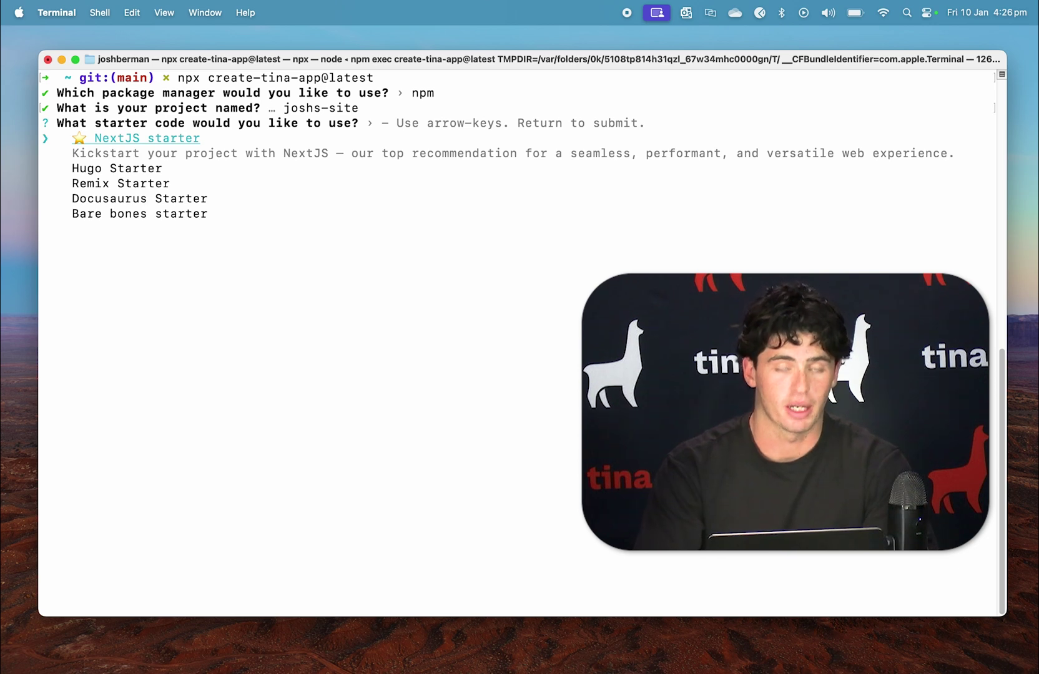
{"action": "key", "text": "Return"}
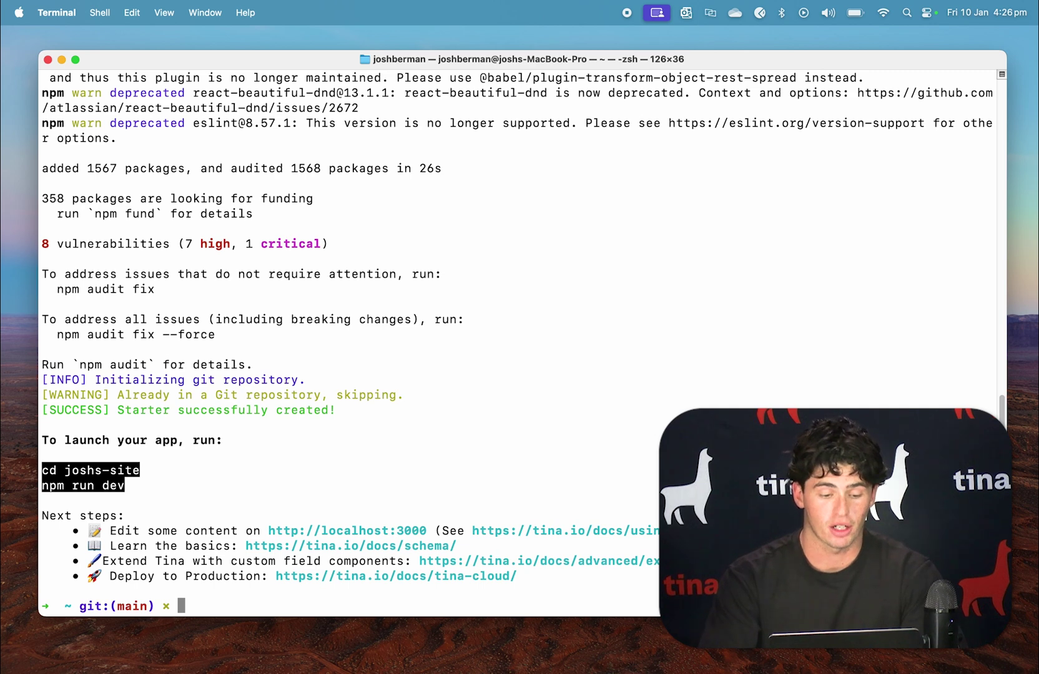
{"action": "type", "text": "cd josh"}
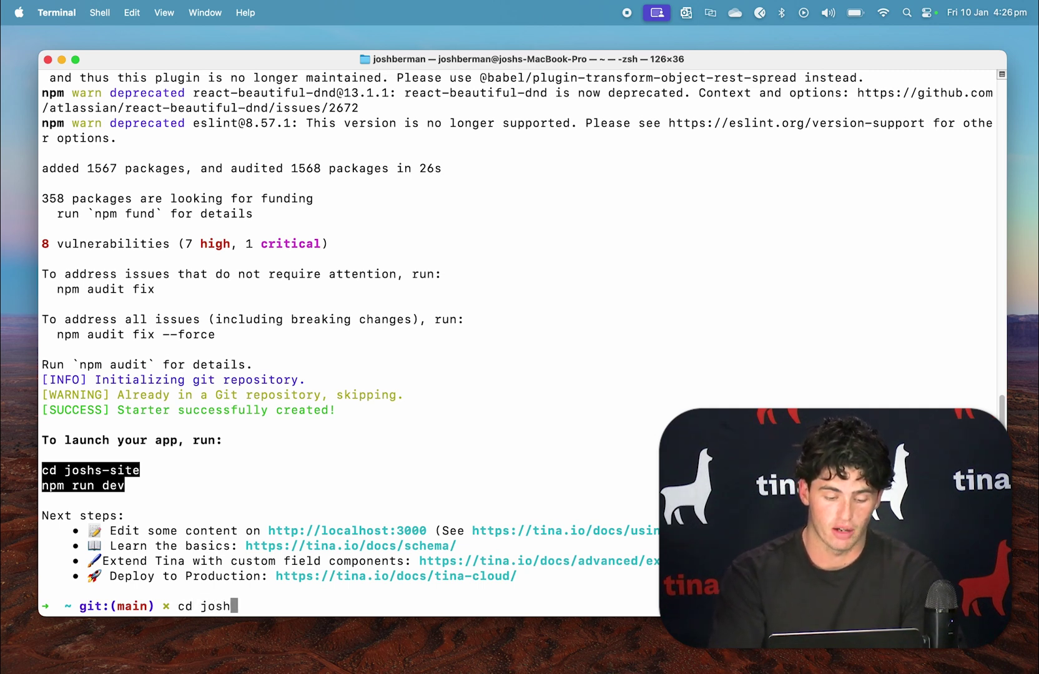
{"action": "type", "text": "s-site"}
- Run 'npm run dev' inside joshs-site and select the localhost:3000 address it reports
{"action": "key", "text": "Return"}
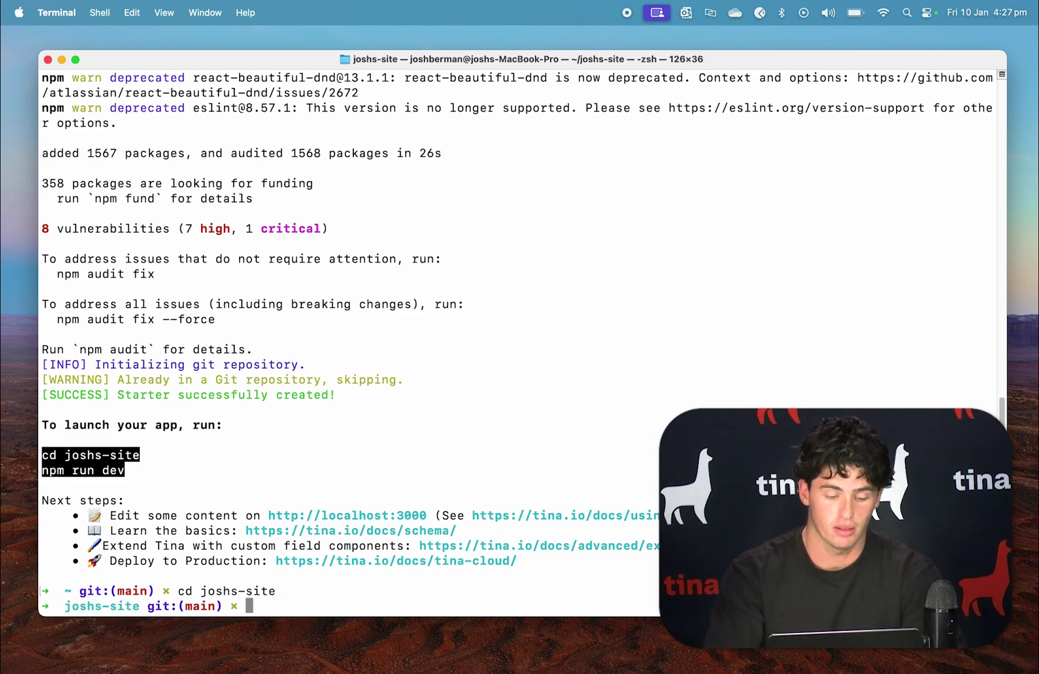
{"action": "type", "text": "npm run dev"}
{"action": "key", "text": "Return"}
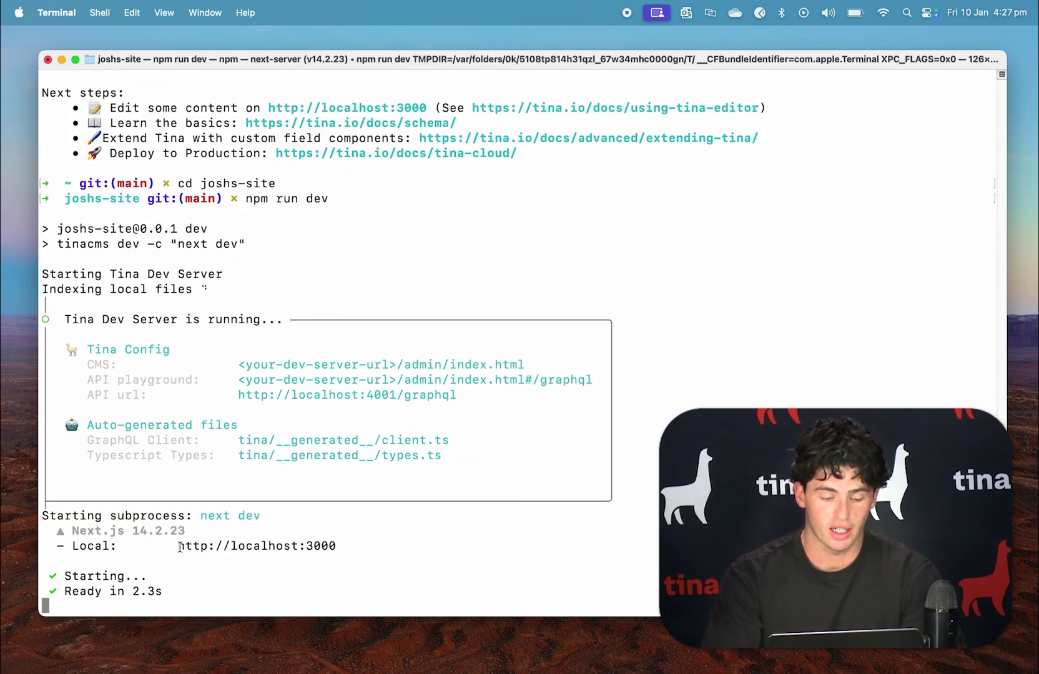
{"action": "left_click_drag", "start_coordinate": [180, 546], "coordinate": [335, 546]}
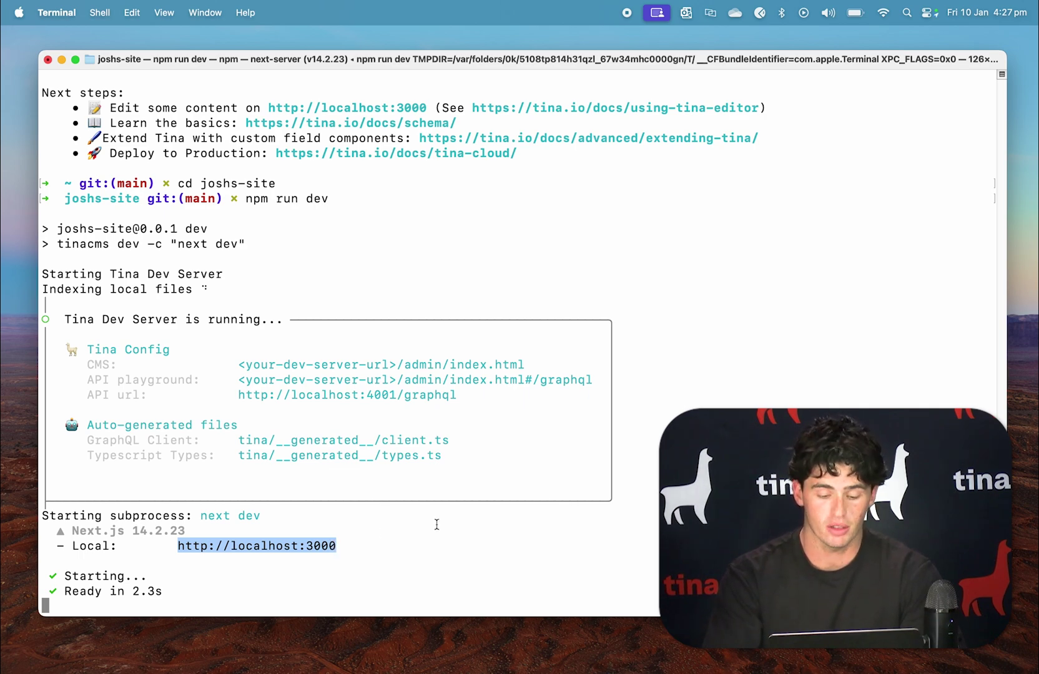
{"action": "key", "text": "ctrl+Right"}
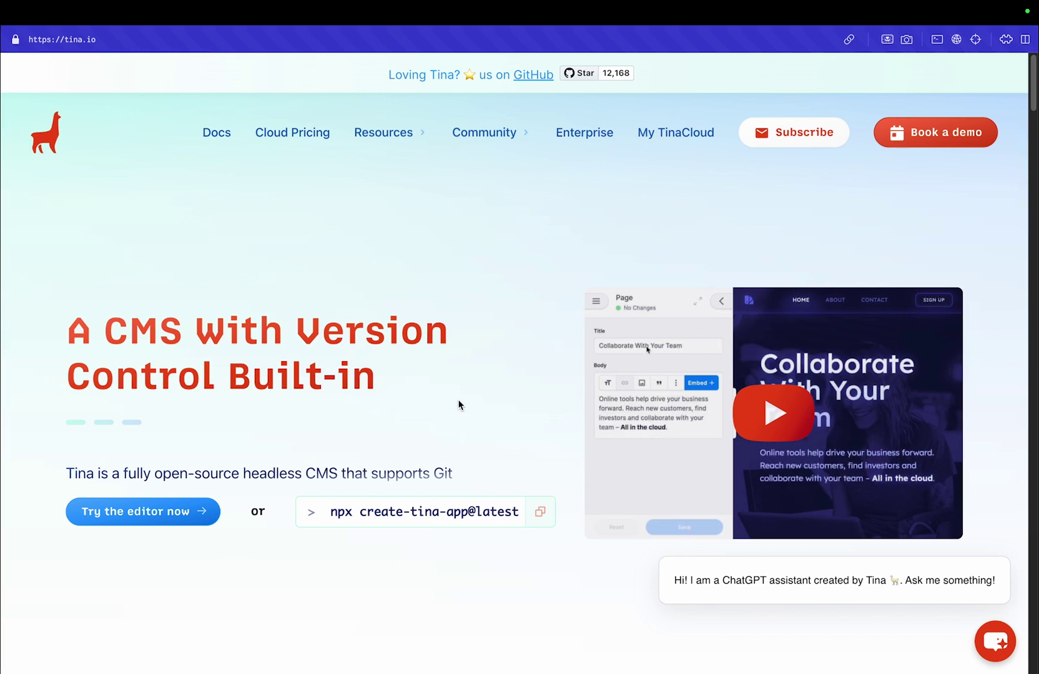
{"action": "key", "text": "super+t"}
{"action": "type", "text": "http://localhost:3000"}
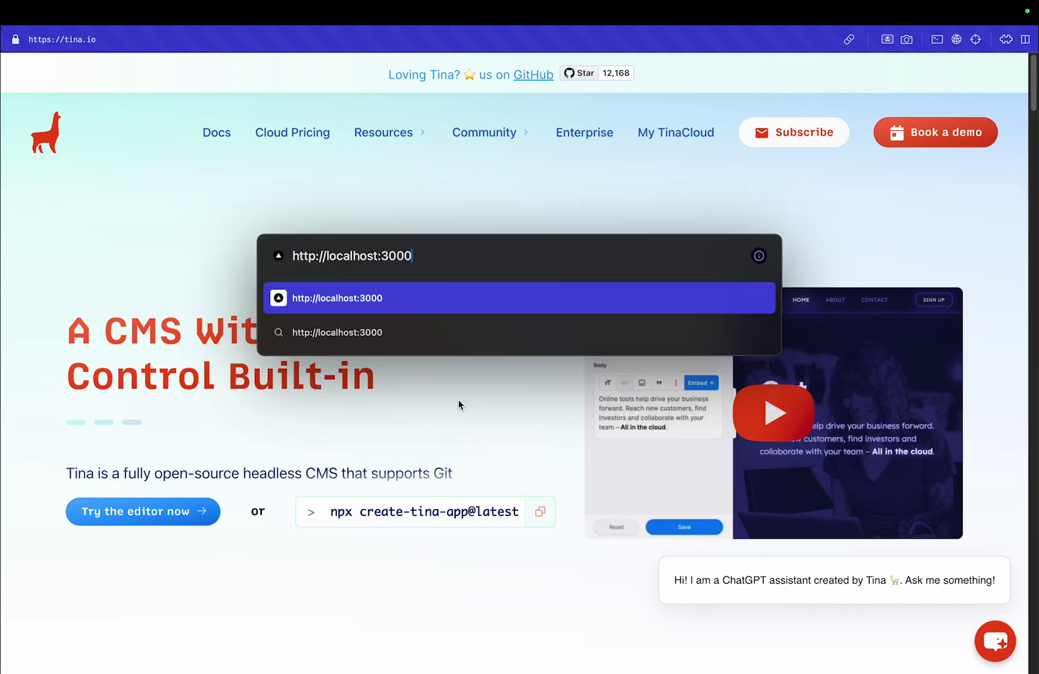
{"action": "key", "text": "Return"}
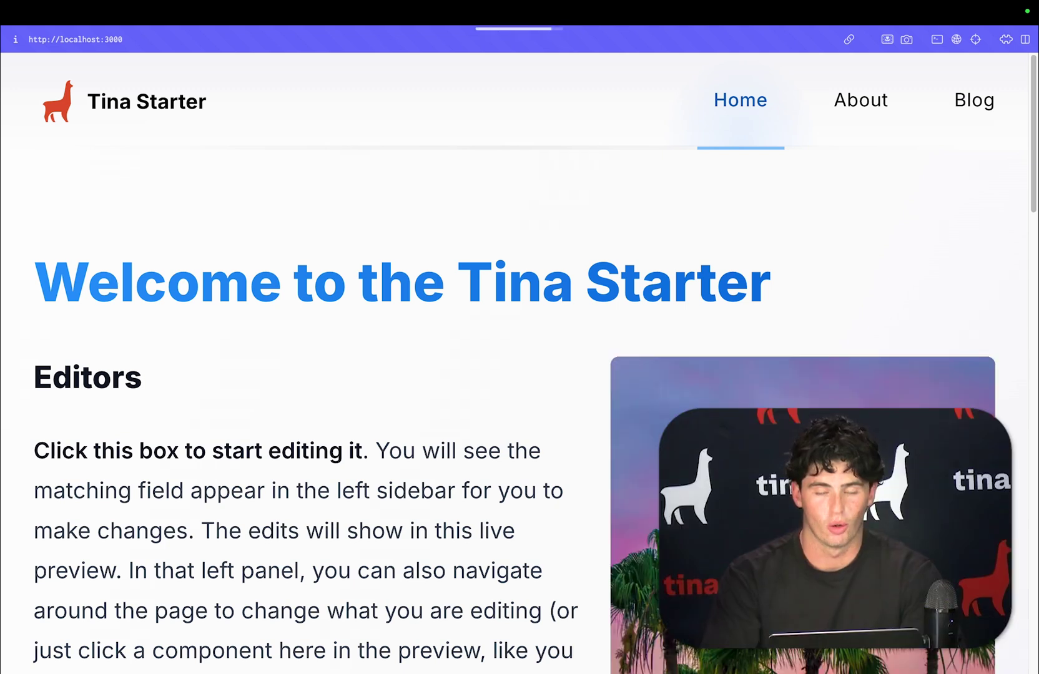
{"action": "left_click", "coordinate": [190, 38]}
{"action": "type", "text": "/admin"}
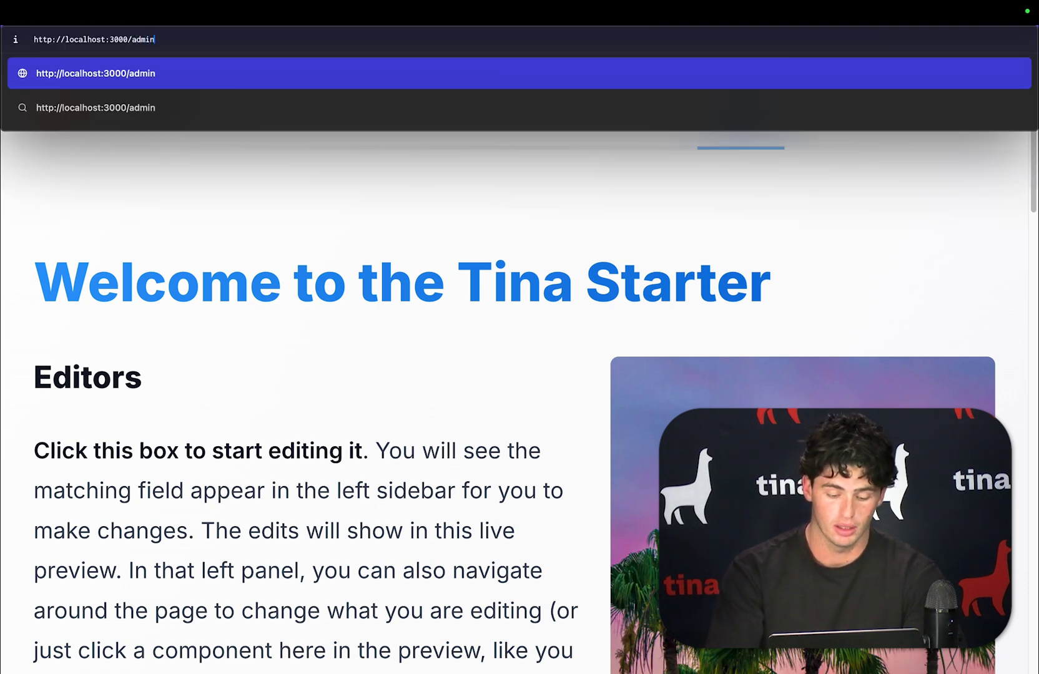
{"action": "key", "text": "Return"}
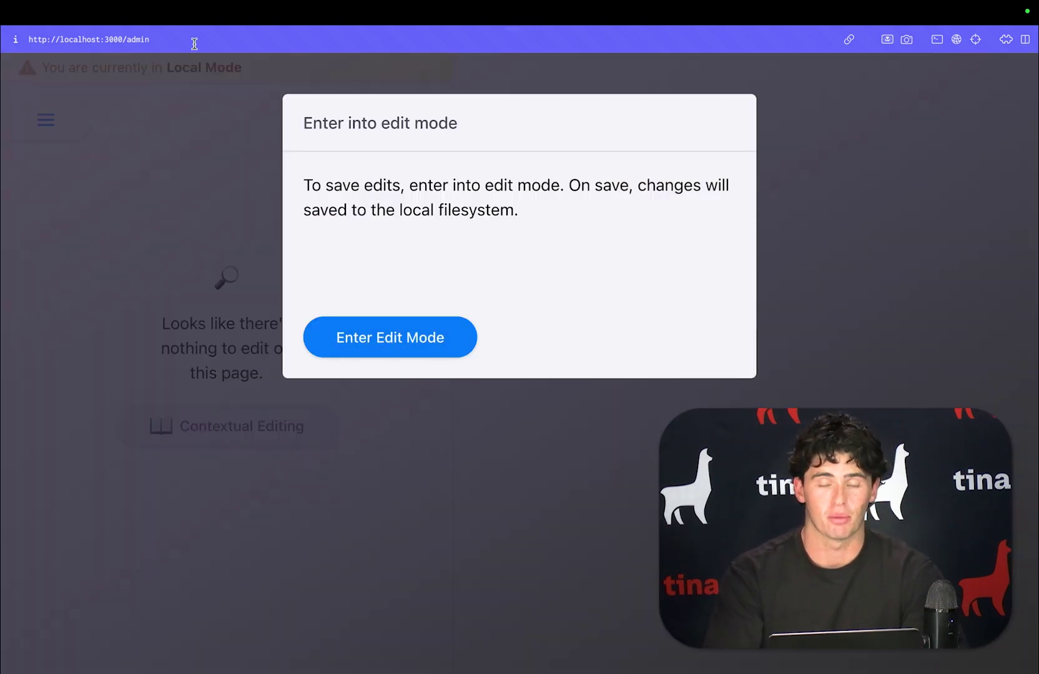
- Enter edit mode, replace the Hero headline with "Welcome to Josh's Website", and save
{"action": "left_click", "coordinate": [392, 354]}
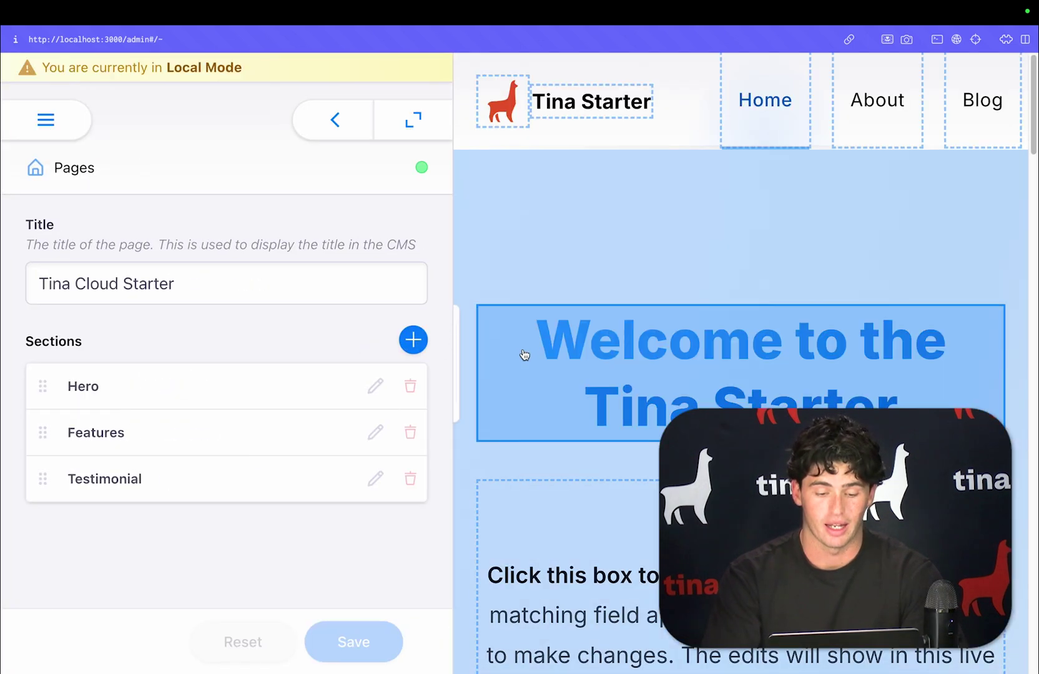
{"action": "left_click", "coordinate": [586, 351]}
{"action": "triple_click", "coordinate": [216, 387]}
{"action": "type", "text": "Welcome to Josh's Website"}
{"action": "left_click", "coordinate": [341, 637]}
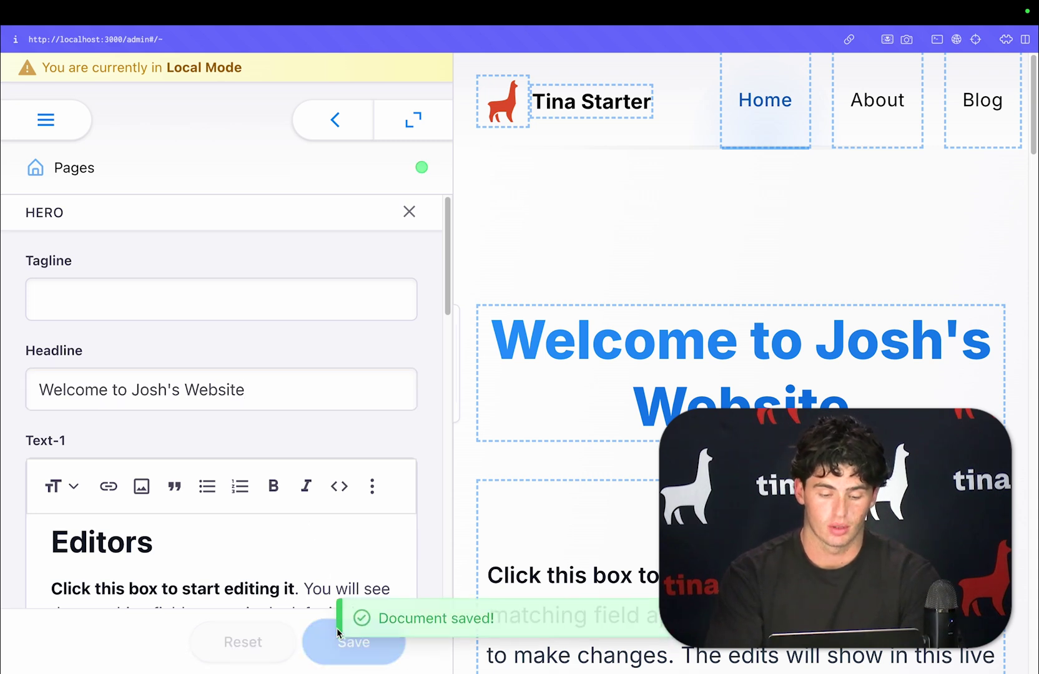
{"action": "left_click", "coordinate": [334, 120]}
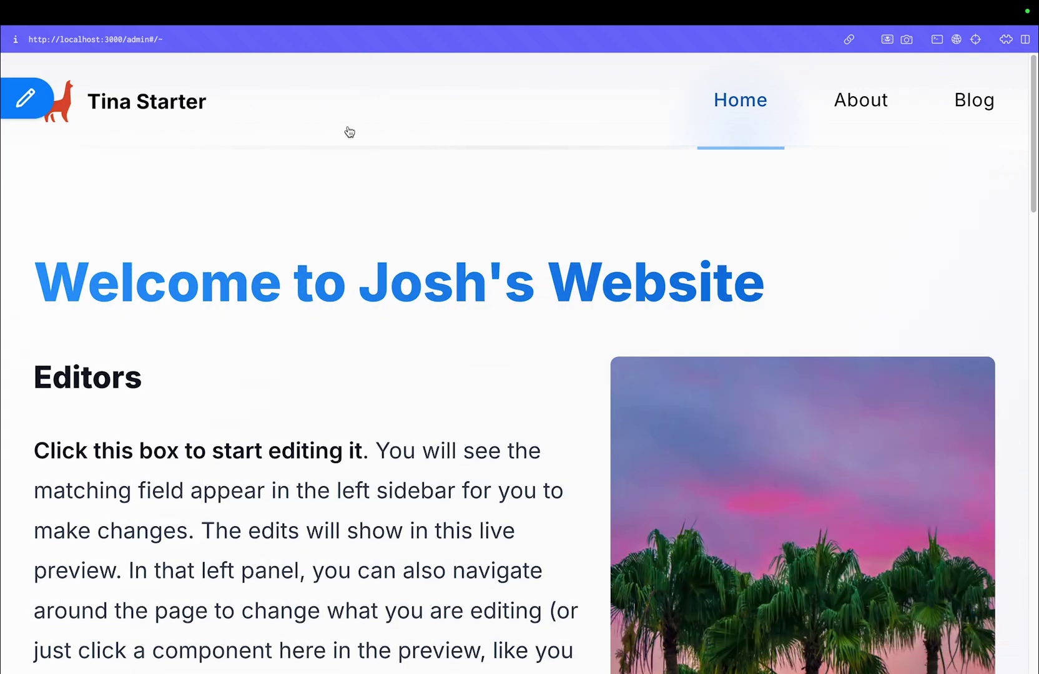